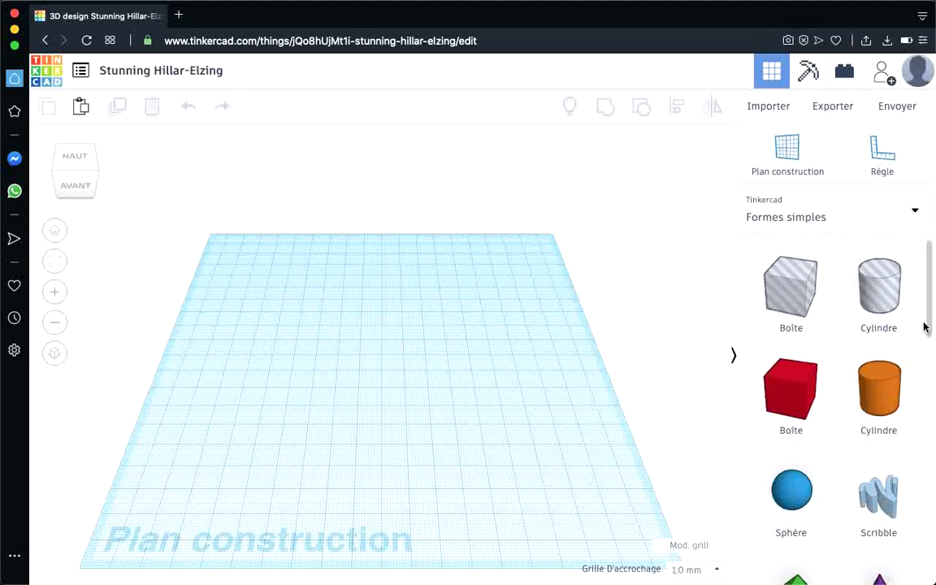
# Step: Place a red box on the front part of the workplane and stretch it to 92 mm wide
pyautogui.moveTo(928, 318)
pyautogui.mouseDown()
pyautogui.moveTo(929, 570)
pyautogui.moveTo(928, 319)
pyautogui.mouseUp()
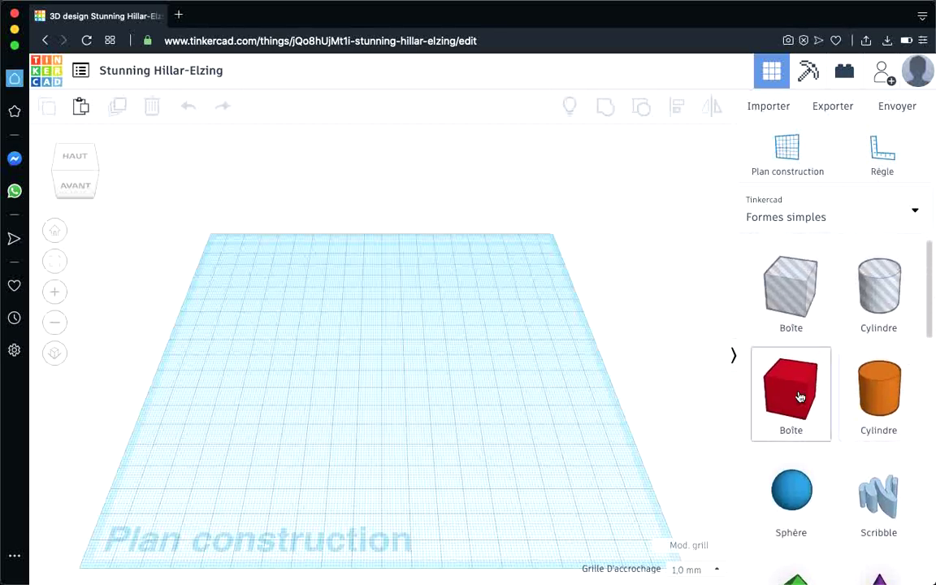
pyautogui.moveTo(802, 396); pyautogui.dragTo(506, 445)
pyautogui.click(552, 149)
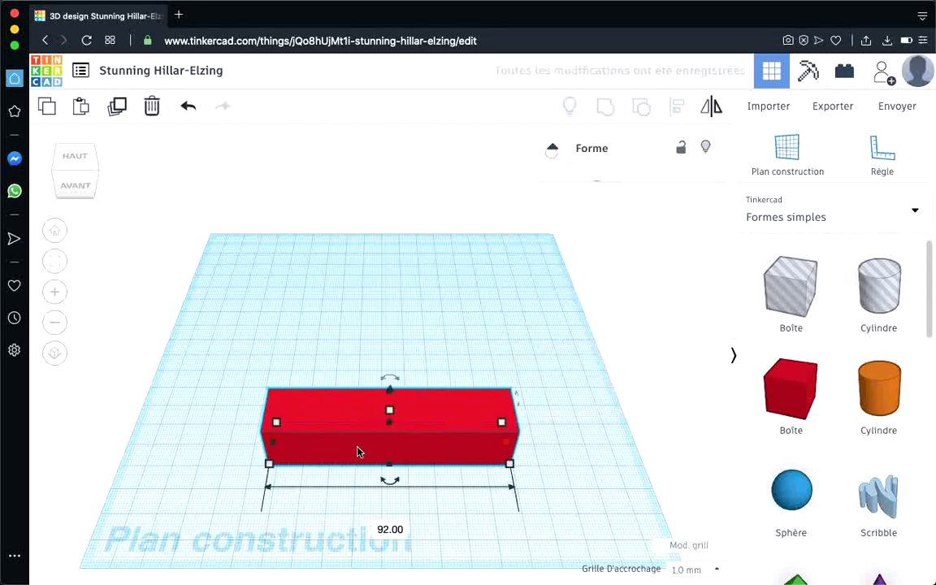
# Step: Stretch the red box to 53 mm deep and 67 mm high
pyautogui.moveTo(388, 468); pyautogui.dragTo(397, 513)
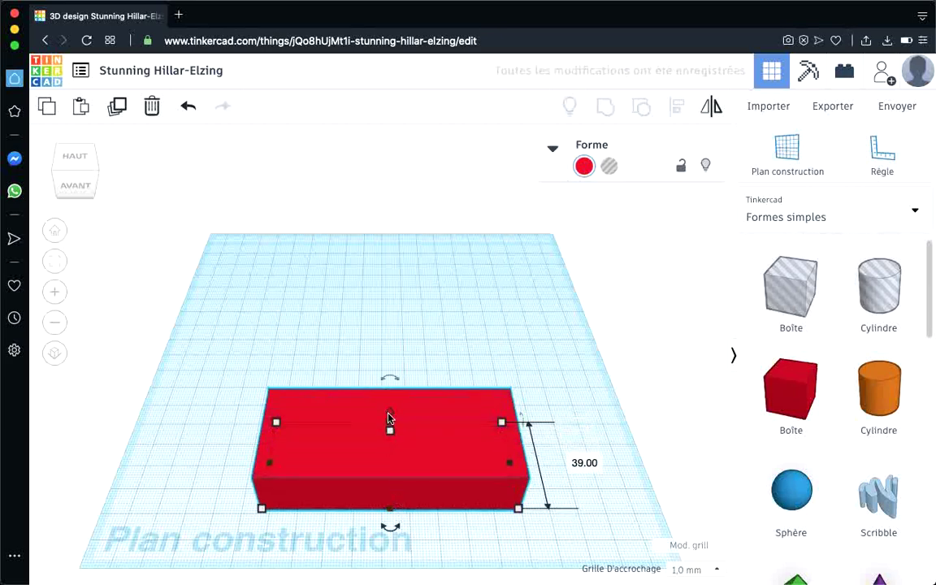
pyautogui.moveTo(389, 424); pyautogui.dragTo(393, 330)
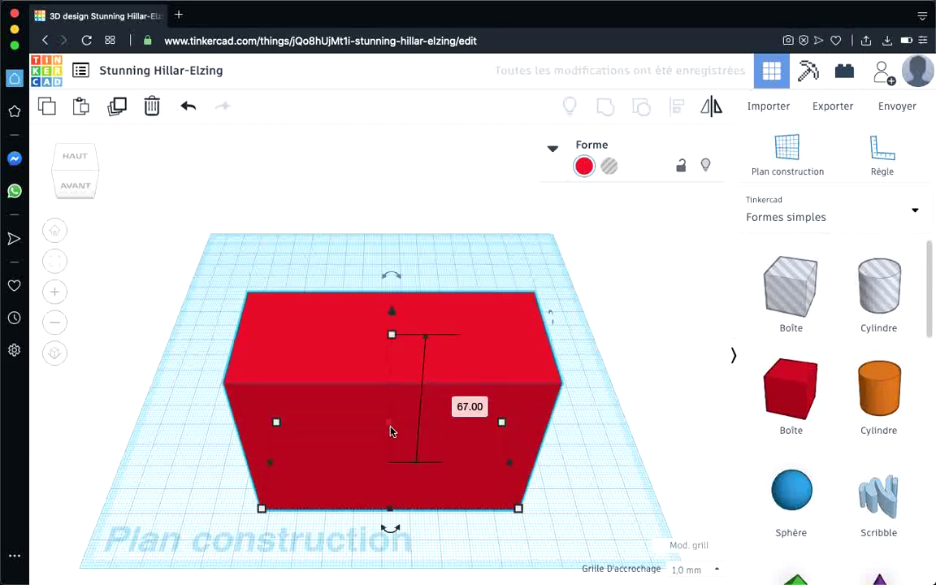
pyautogui.moveTo(390, 431); pyautogui.dragTo(398, 398)
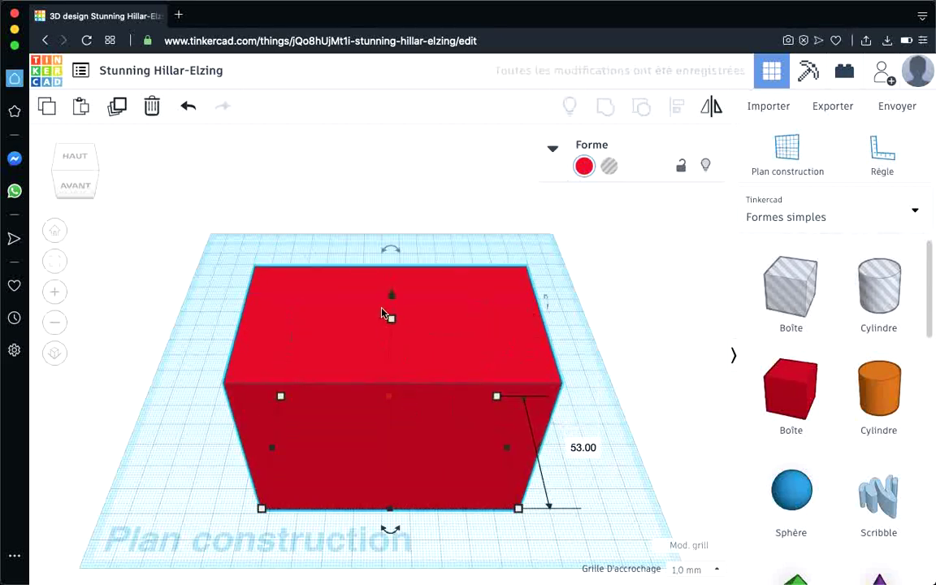
# Step: Try rotating the box by 90° in its front plane and about its vertical axis, restoring its original orientation
pyautogui.moveTo(389, 252)
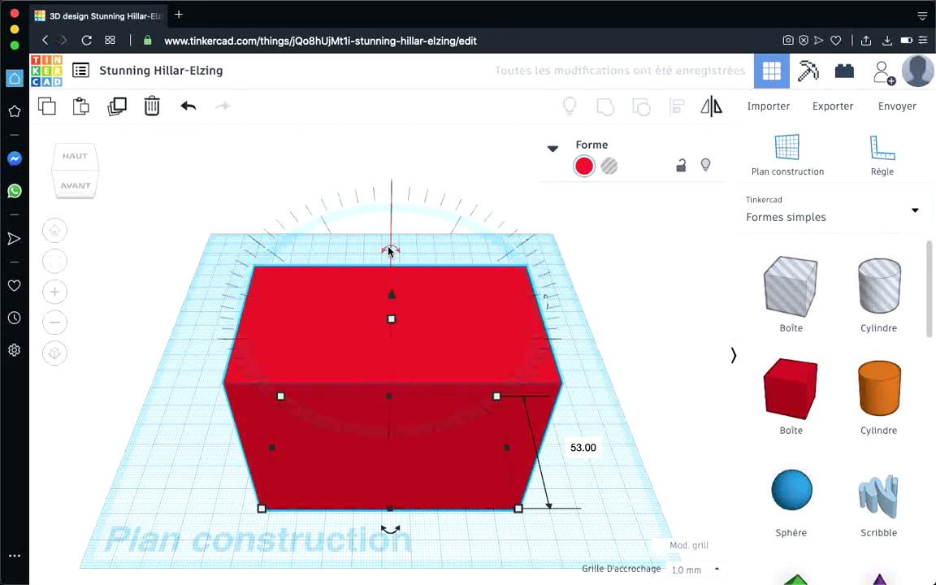
pyautogui.moveTo(388, 252); pyautogui.dragTo(460, 271)
pyautogui.moveTo(498, 300); pyautogui.dragTo(547, 343)
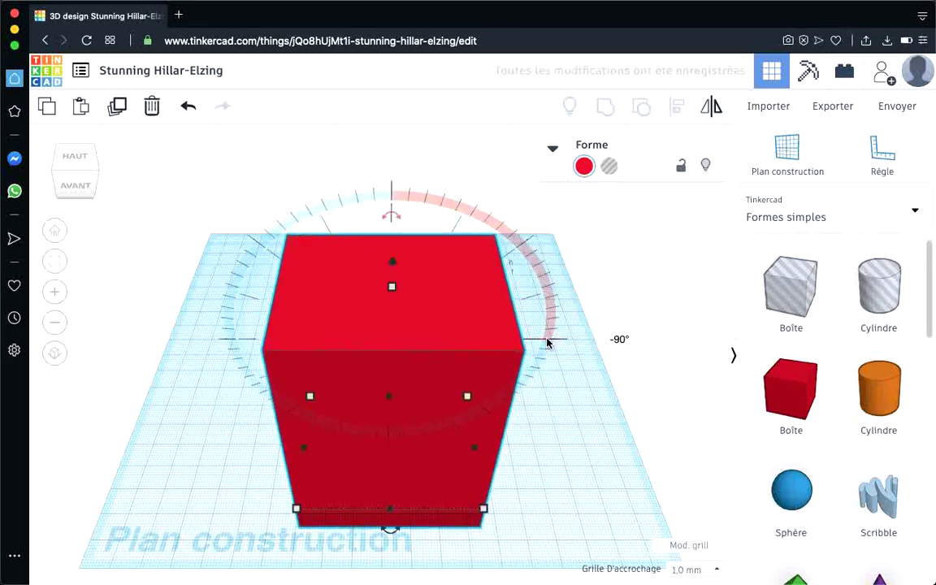
pyautogui.moveTo(394, 219); pyautogui.dragTo(244, 326)
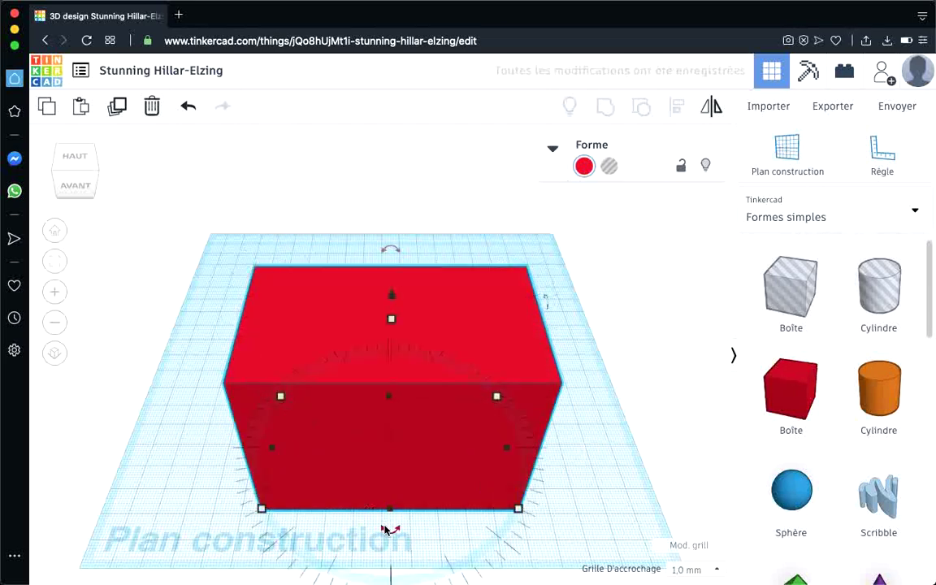
pyautogui.moveTo(386, 529); pyautogui.dragTo(388, 464)
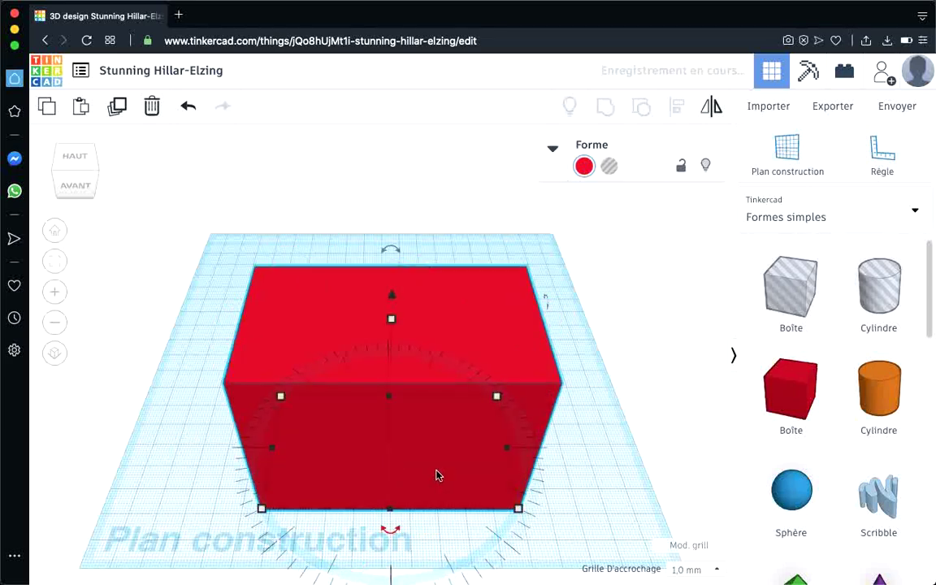
pyautogui.click(597, 455)
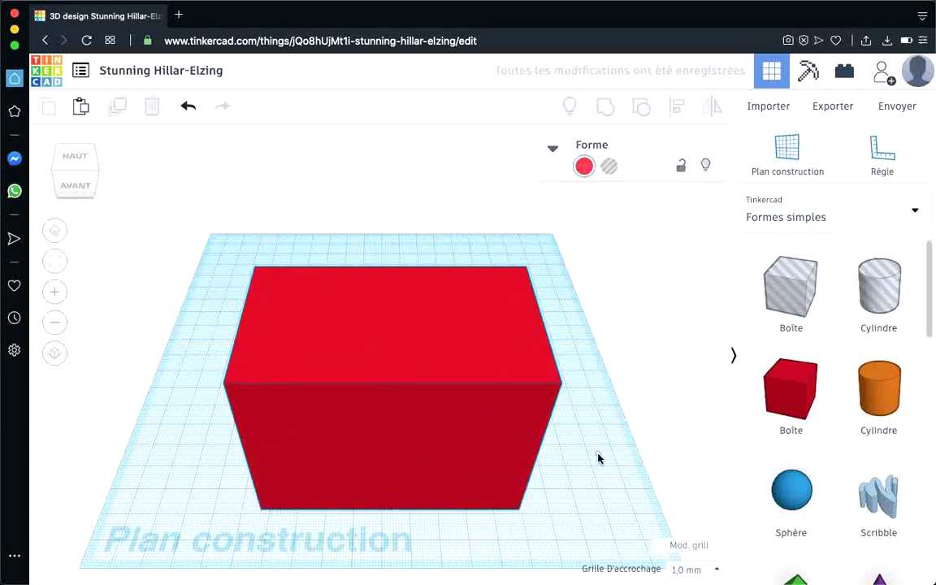
# Step: Move the red box toward the back of the workplane and slightly to its left side, and deselect it
pyautogui.click(446, 456)
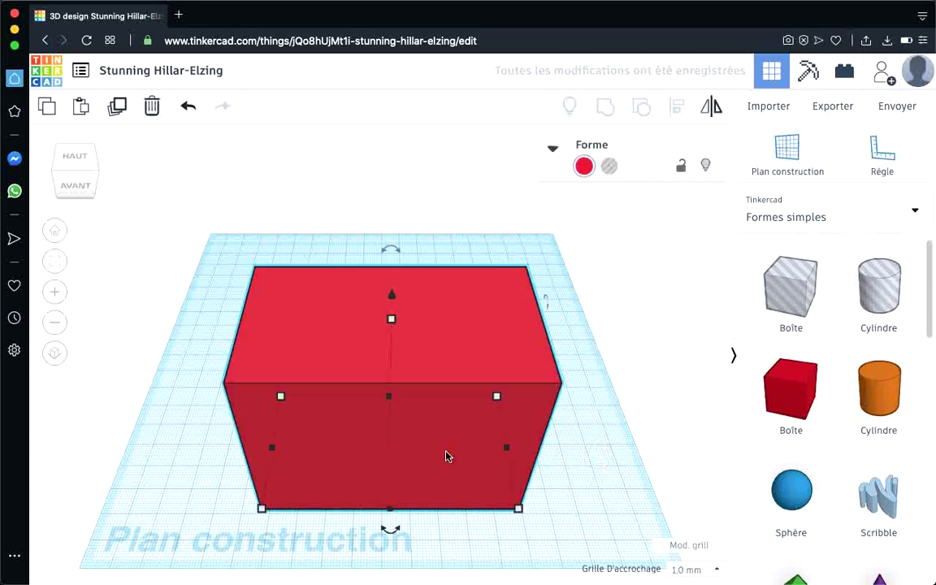
pyautogui.moveTo(446, 456); pyautogui.dragTo(420, 389)
pyautogui.click(578, 407)
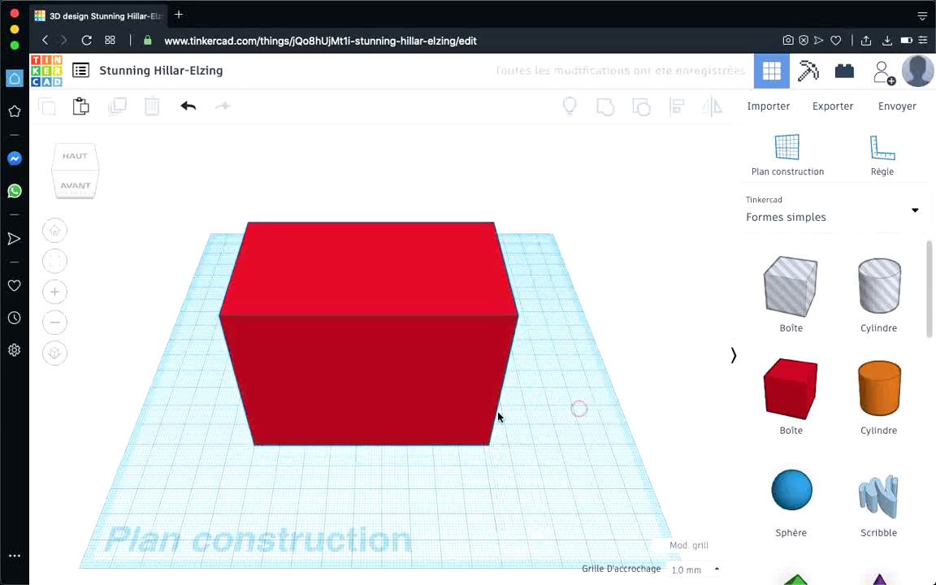
# Step: Lower the red box's height to 28 mm and deselect it
pyautogui.click(455, 388)
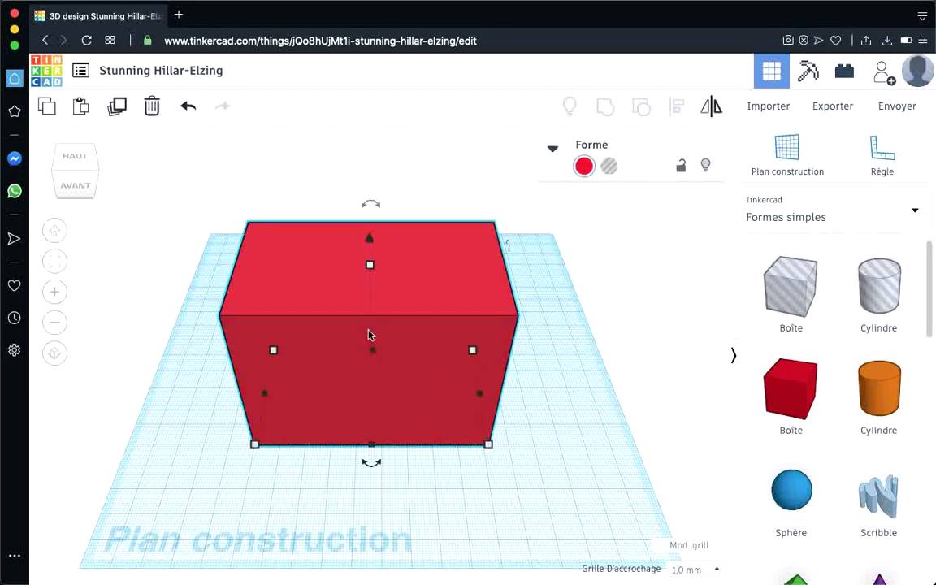
pyautogui.moveTo(367, 269); pyautogui.dragTo(376, 349)
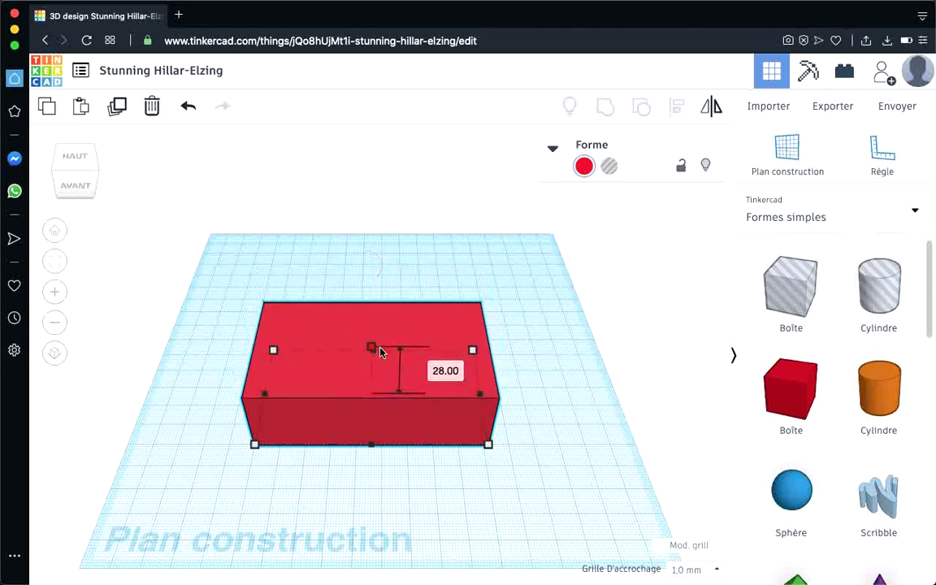
pyautogui.click(560, 419)
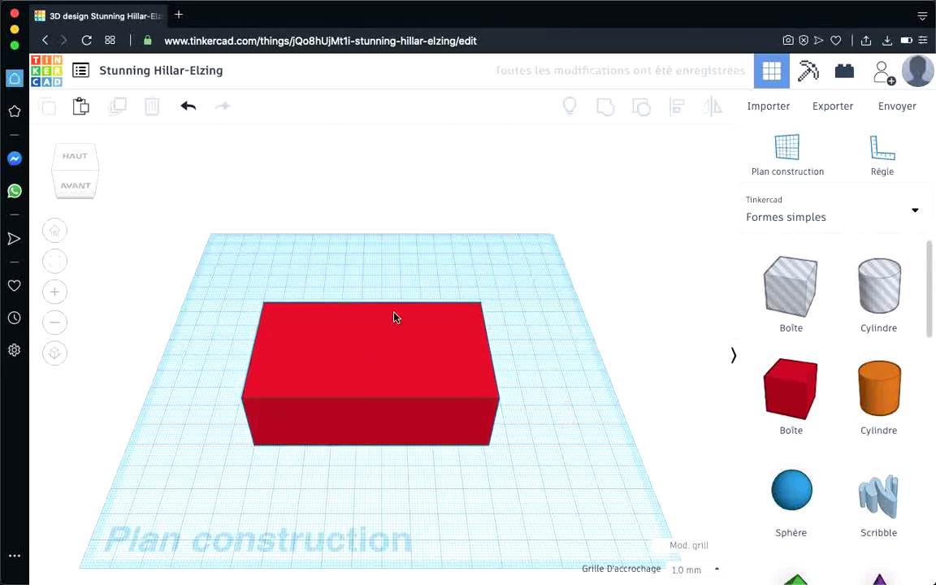
# Step: Orbit freely around the box to see it from above and from its left side, and restore the home view
pyautogui.click(89, 166)
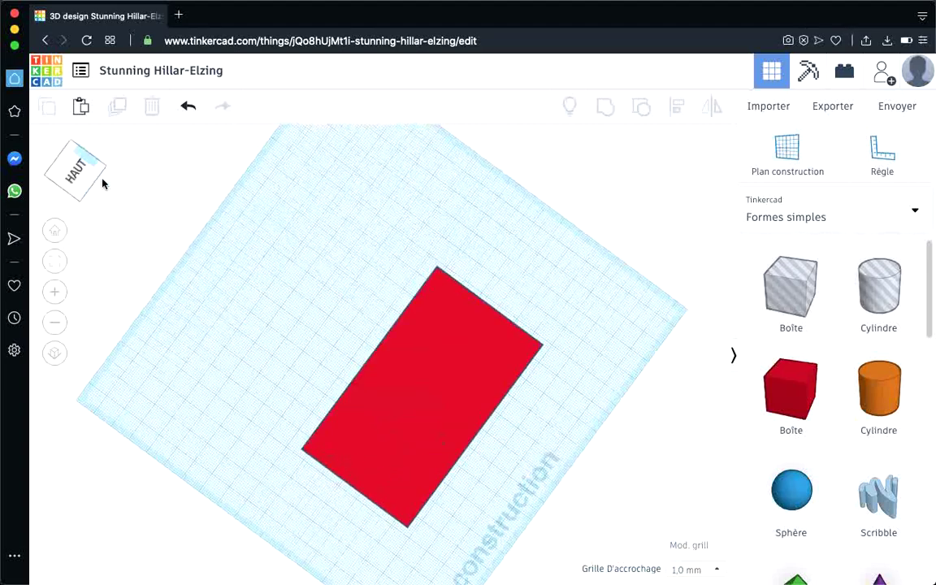
pyautogui.moveTo(99, 161); pyautogui.dragTo(113, 175)
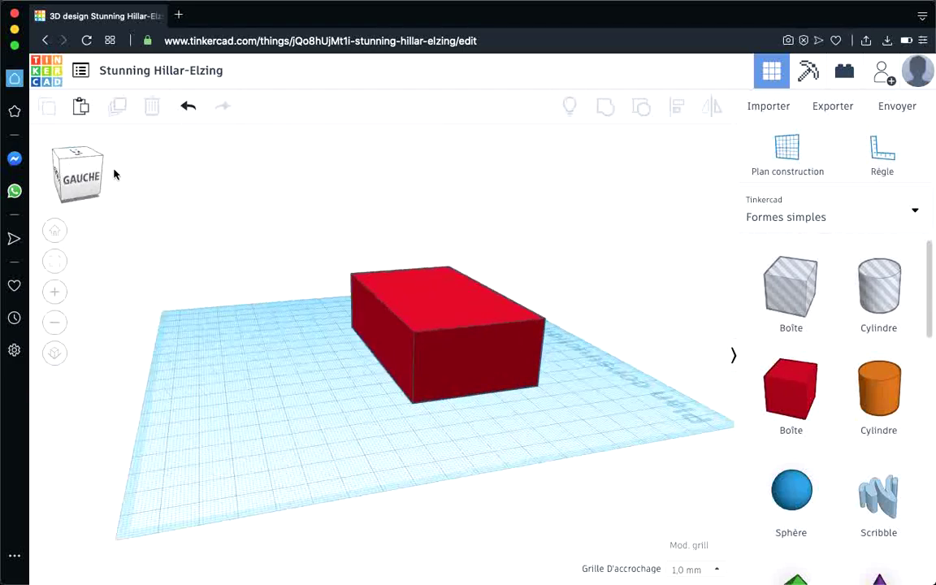
pyautogui.click(55, 232)
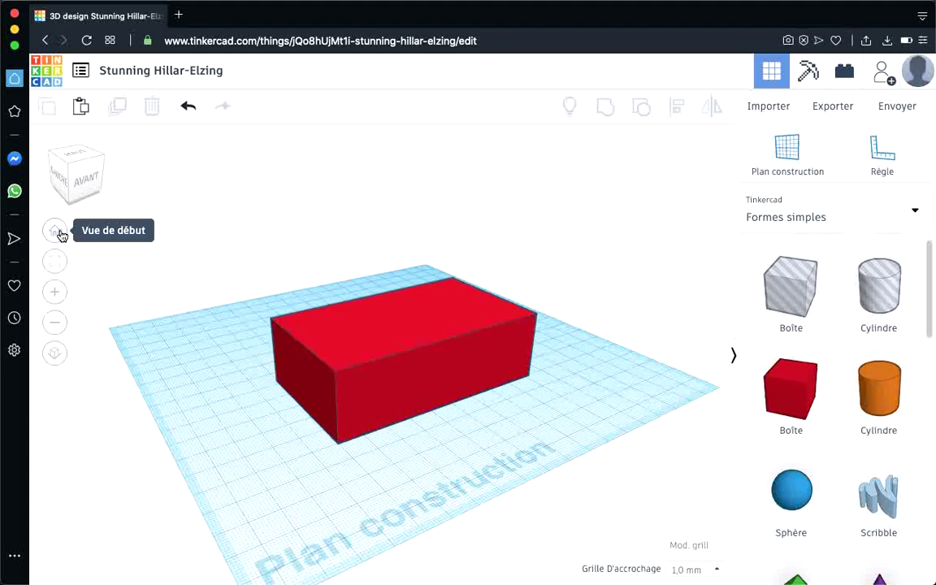
pyautogui.click(57, 232)
# Step: Examine the box in the standard front, back, top and left views, and return to the home view
pyautogui.click(67, 169)
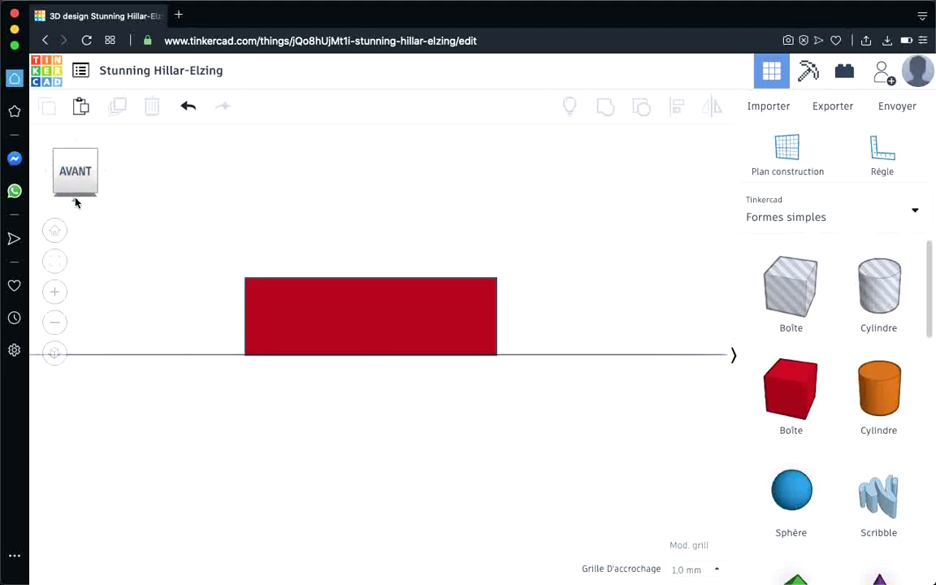
pyautogui.click(75, 197)
pyautogui.click(73, 198)
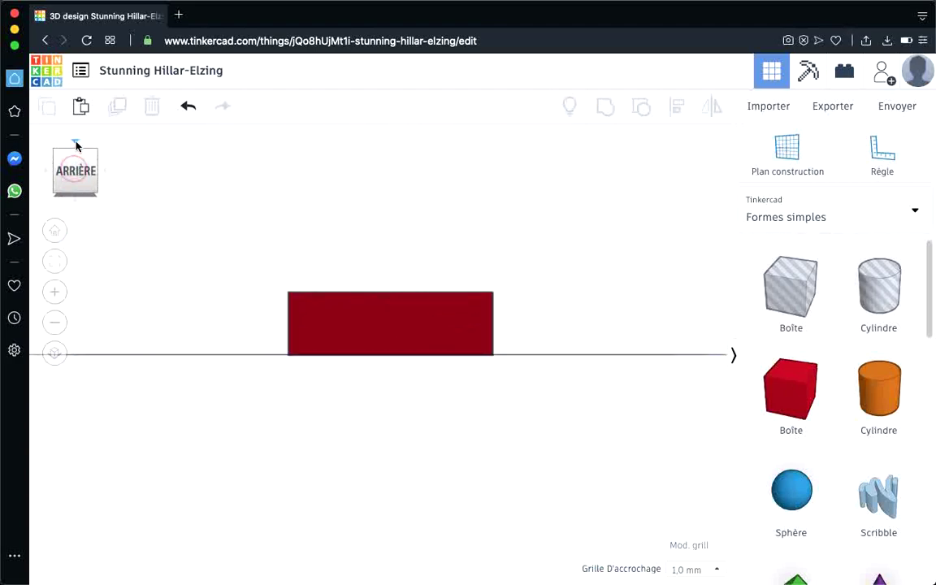
pyautogui.click(75, 143)
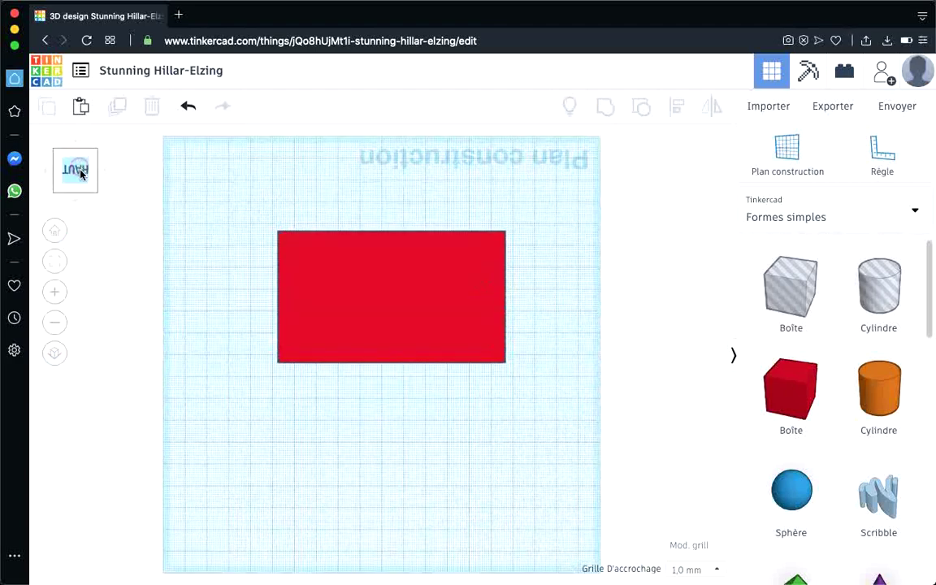
pyautogui.click(105, 171)
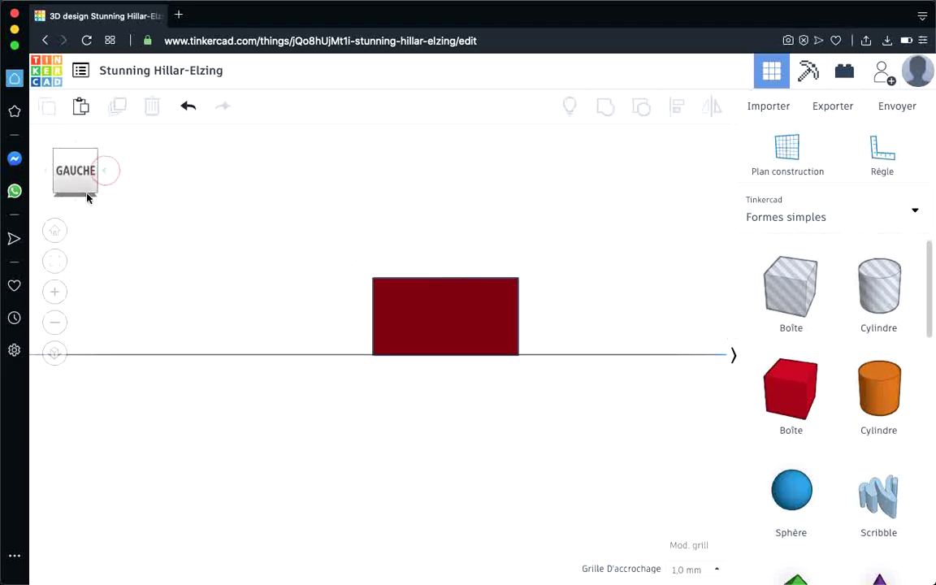
pyautogui.click(57, 232)
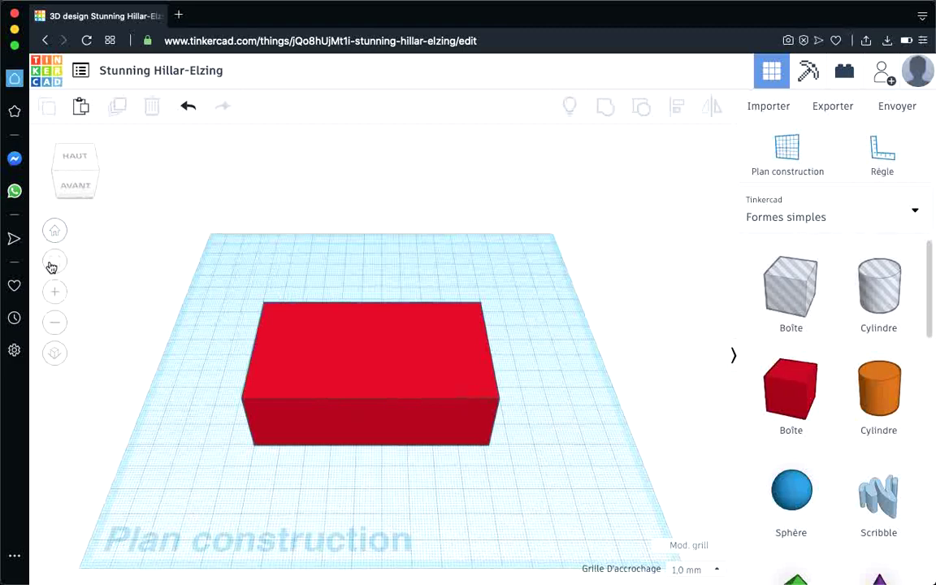
# Step: Fit the box in the view, restore the home view, and try zooming in and back out by two levels
pyautogui.click(51, 263)
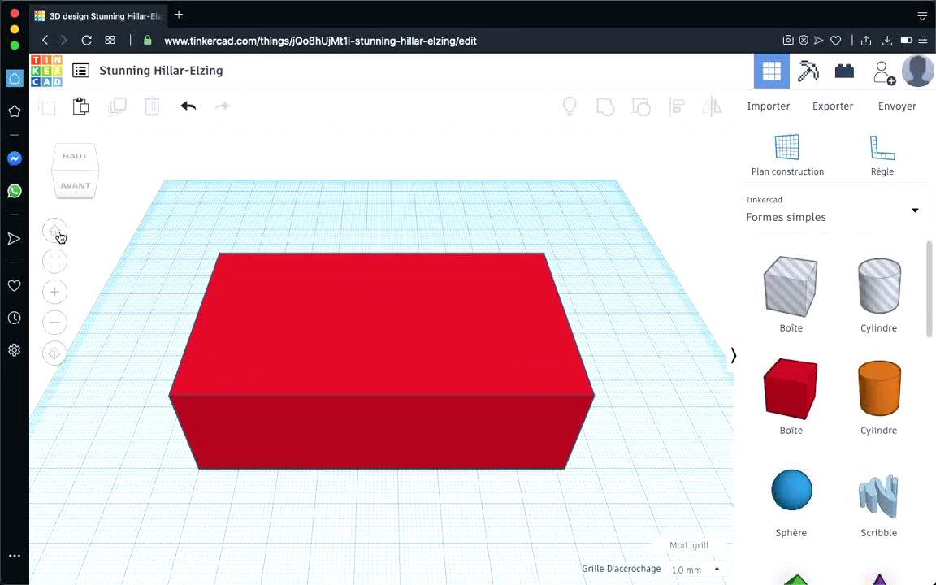
pyautogui.click(57, 234)
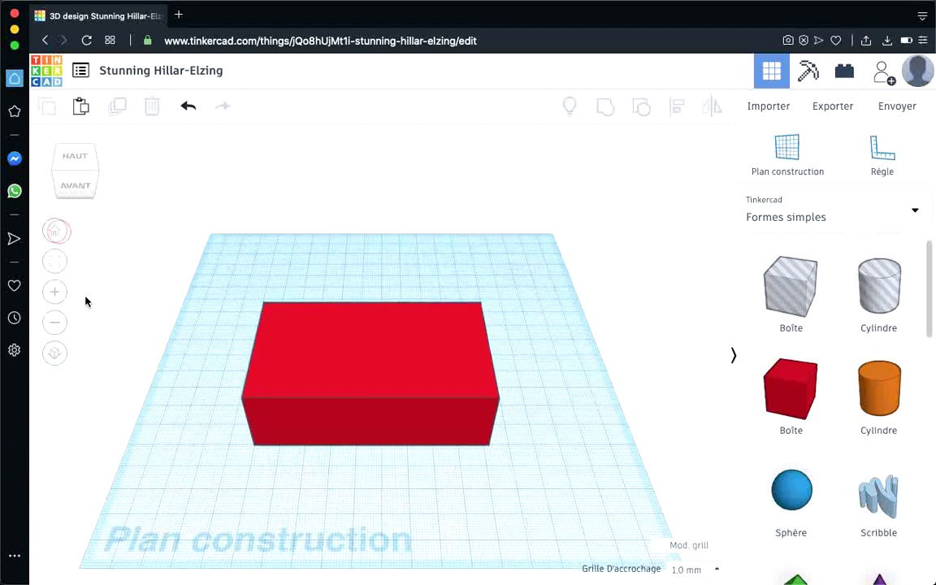
pyautogui.click(54, 294)
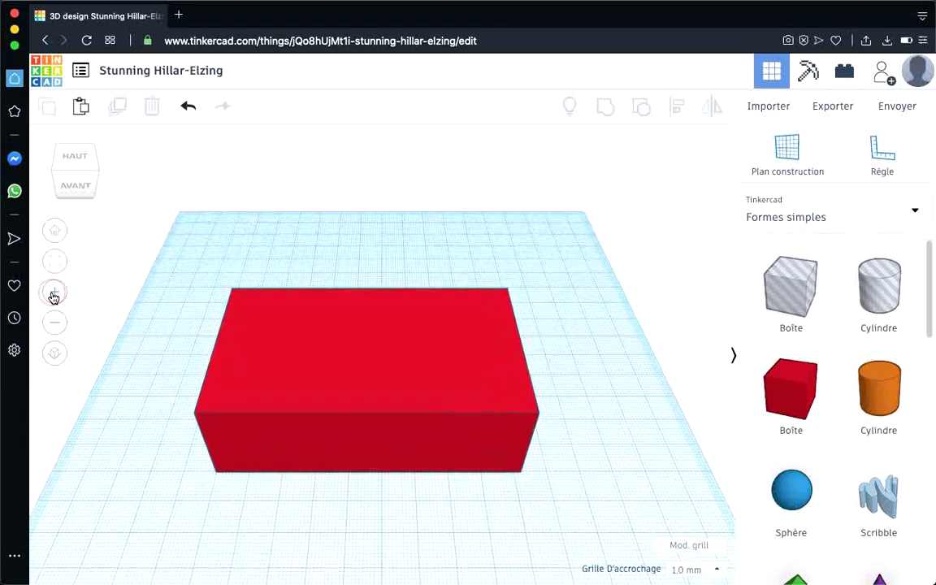
pyautogui.click(54, 294)
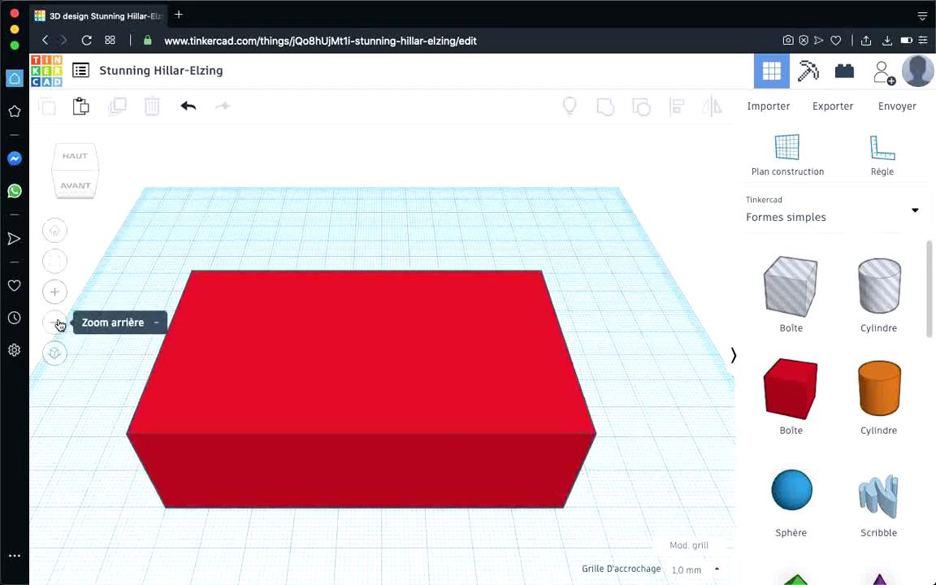
pyautogui.click(59, 324)
pyautogui.click(59, 323)
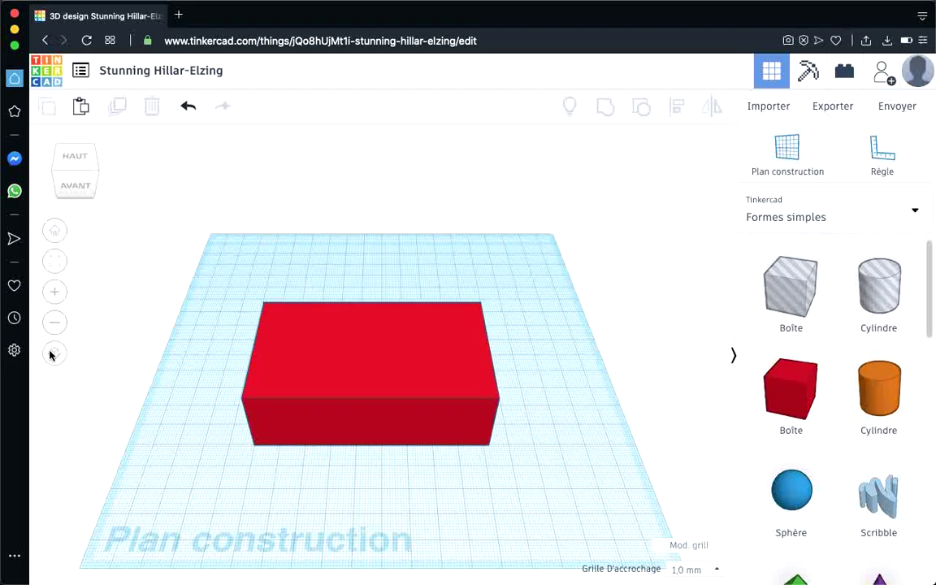
# Step: Switch to orthographic projection and examine the box from the top, front and right, ending in the home view
pyautogui.click(54, 355)
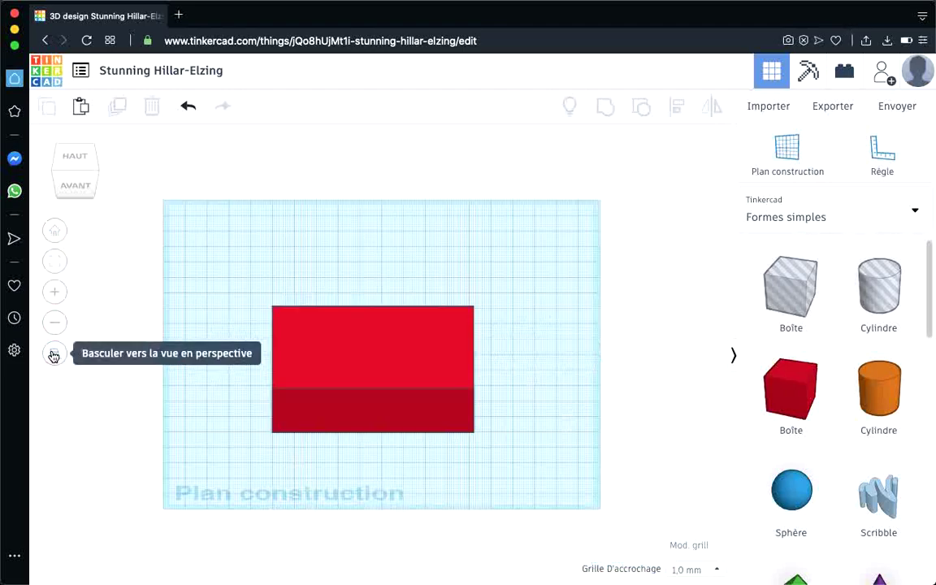
pyautogui.click(54, 355)
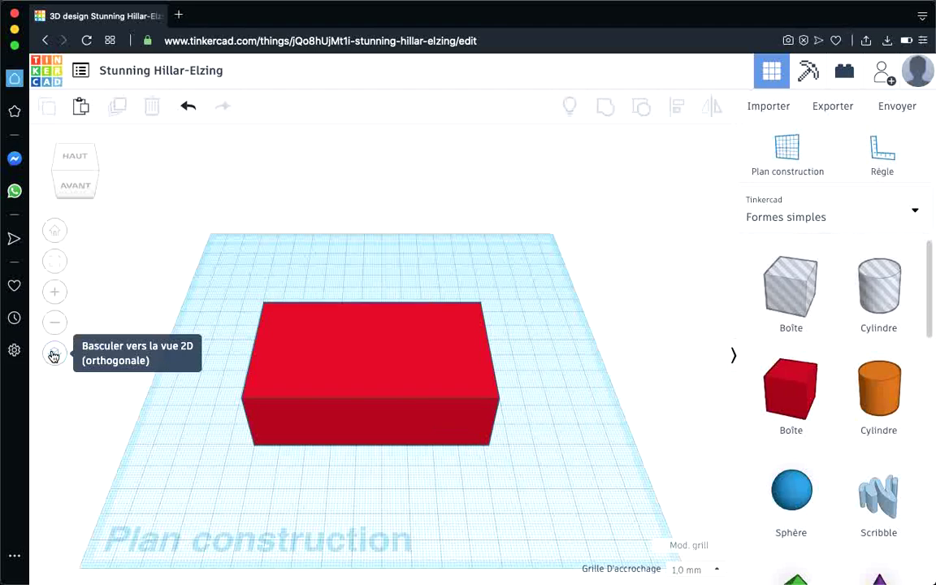
pyautogui.click(54, 355)
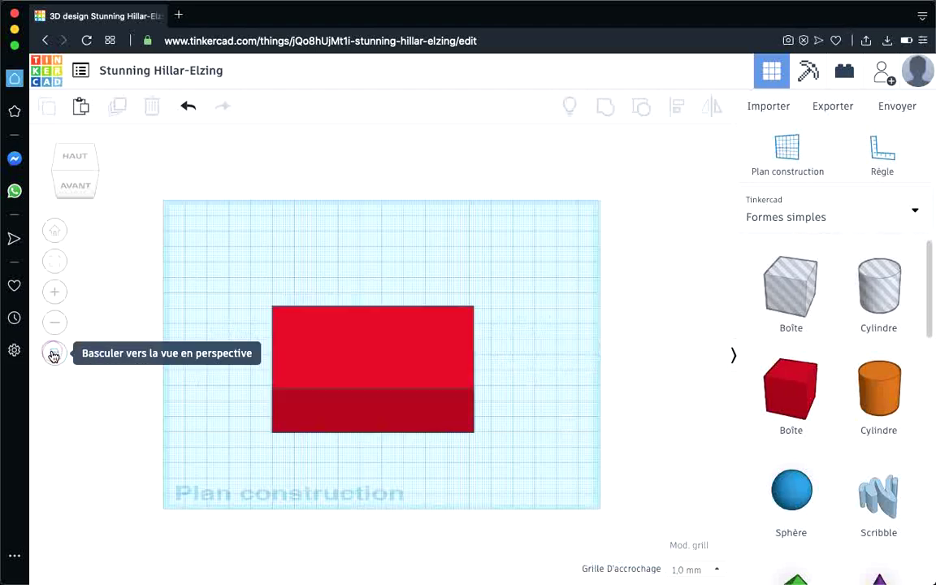
pyautogui.click(75, 157)
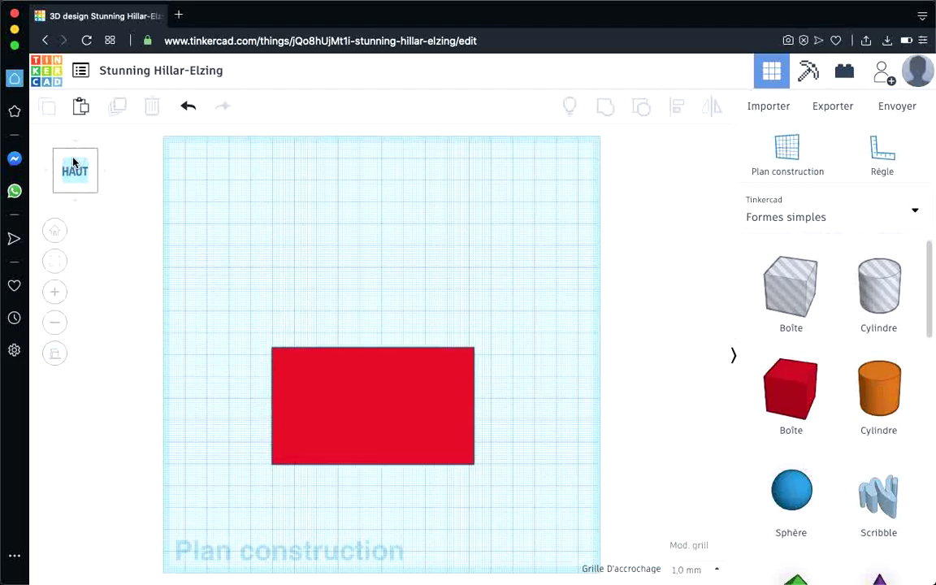
pyautogui.click(77, 201)
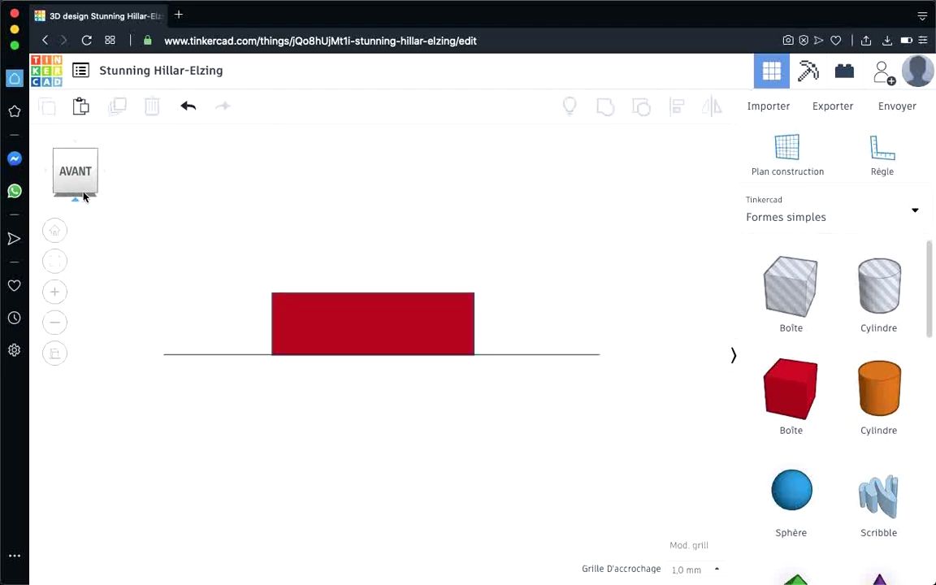
pyautogui.click(104, 172)
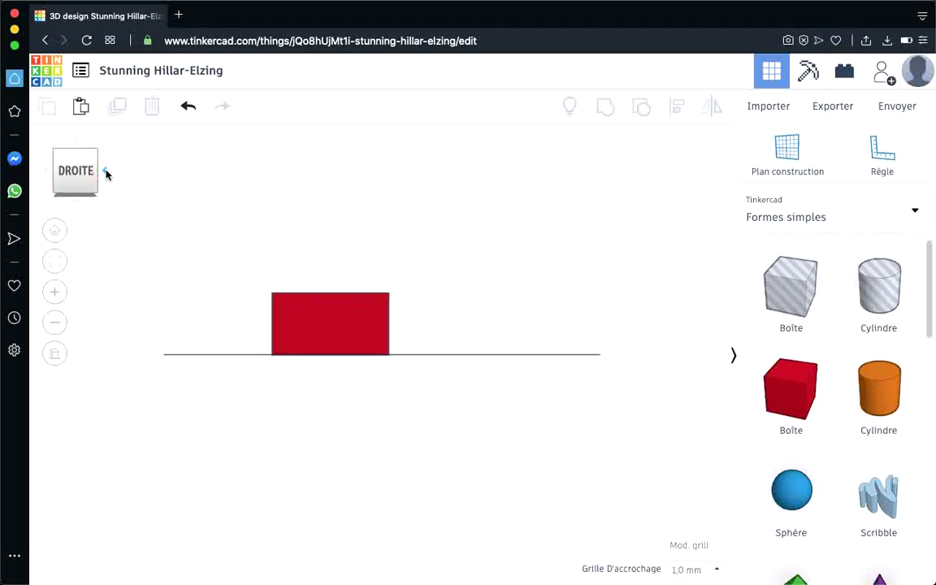
pyautogui.click(56, 233)
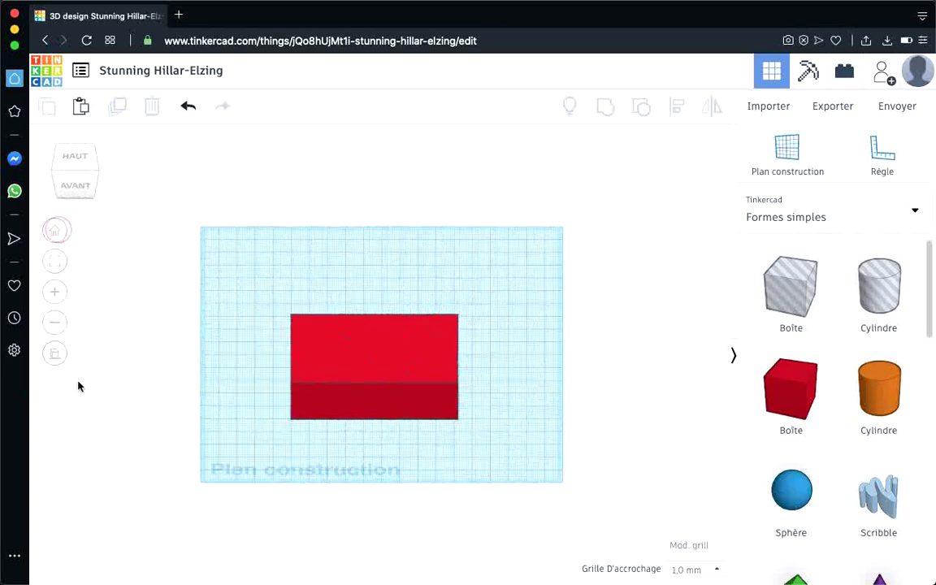
# Step: Switch the view back to perspective projection
pyautogui.click(55, 355)
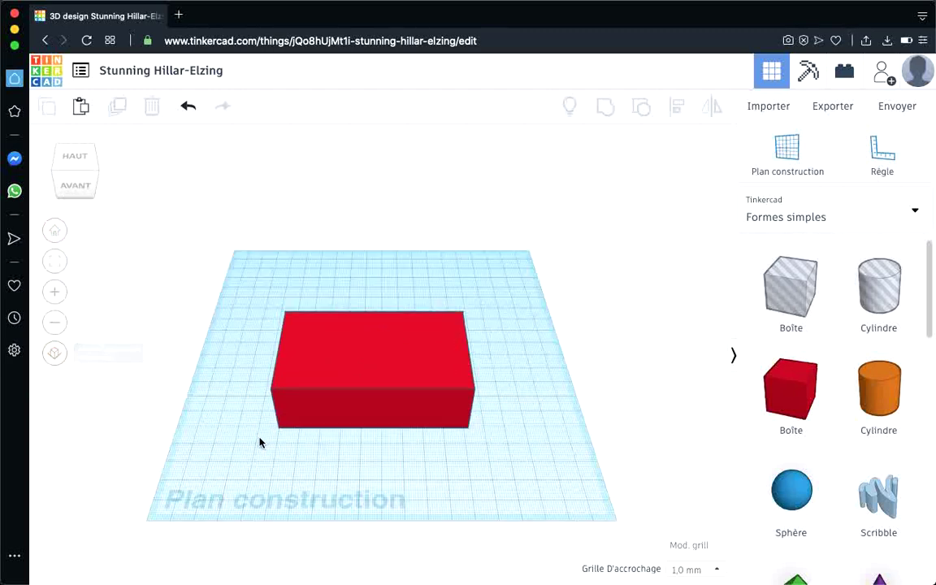
# Step: Try orange and green as the box's solid colour, restore red and deselect the box
pyautogui.click(319, 382)
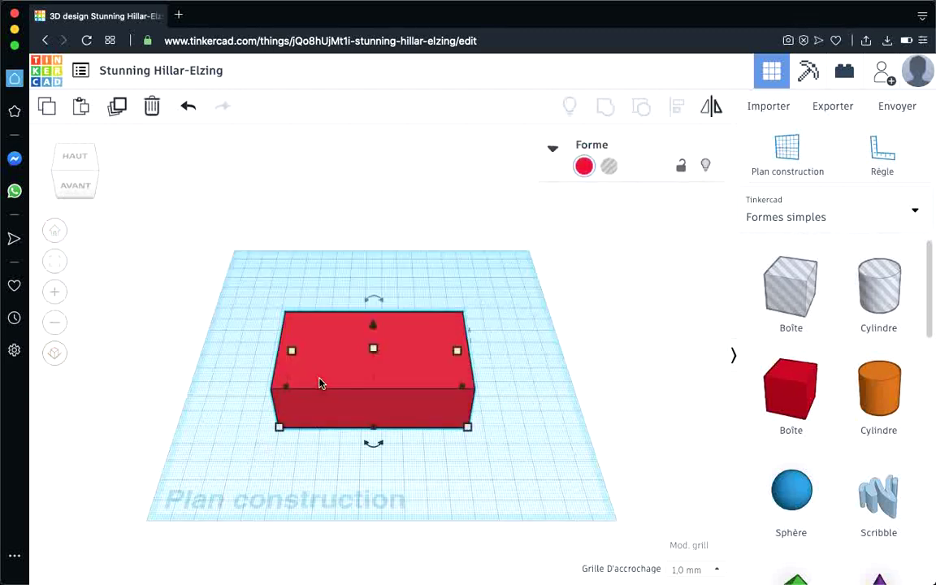
pyautogui.click(584, 168)
pyautogui.click(615, 266)
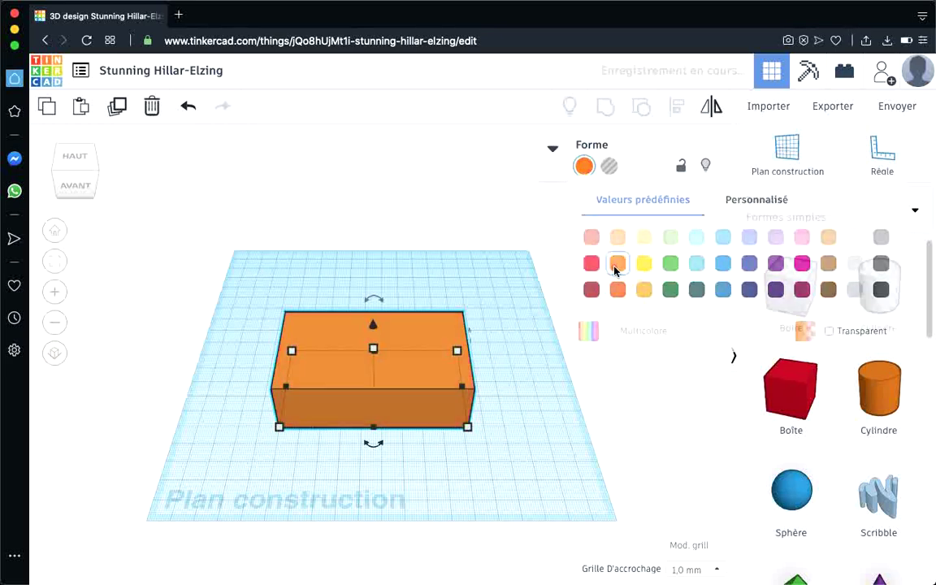
pyautogui.click(585, 167)
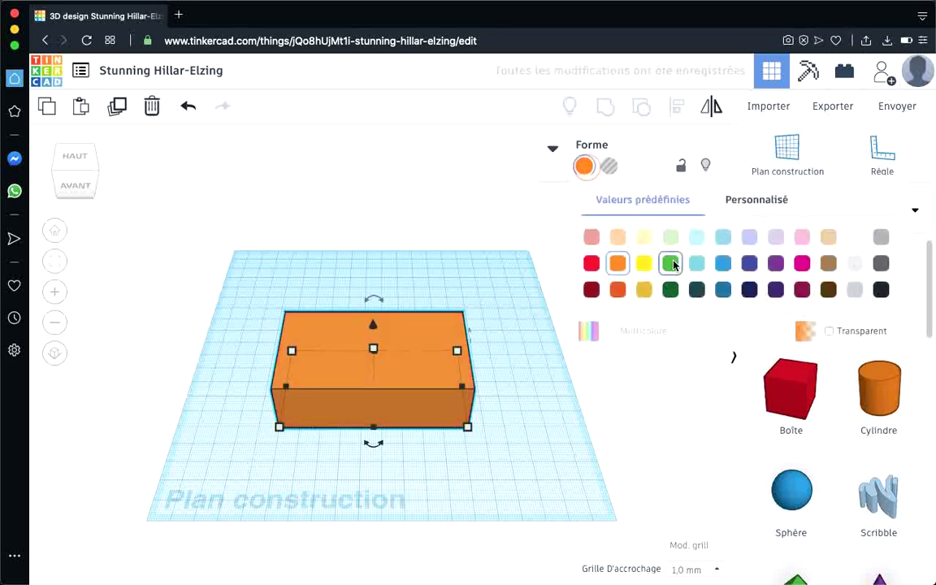
pyautogui.click(671, 264)
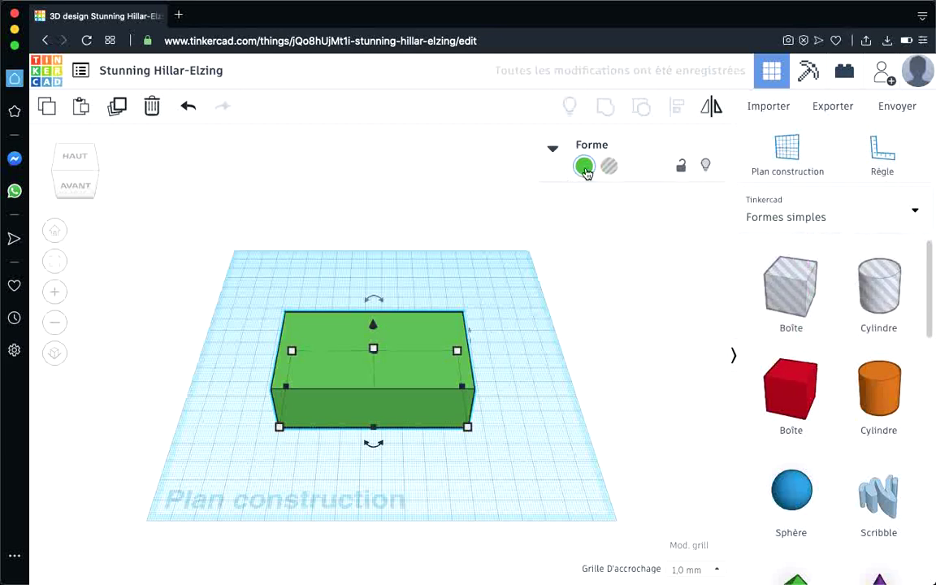
pyautogui.click(584, 167)
pyautogui.click(589, 262)
pyautogui.click(541, 353)
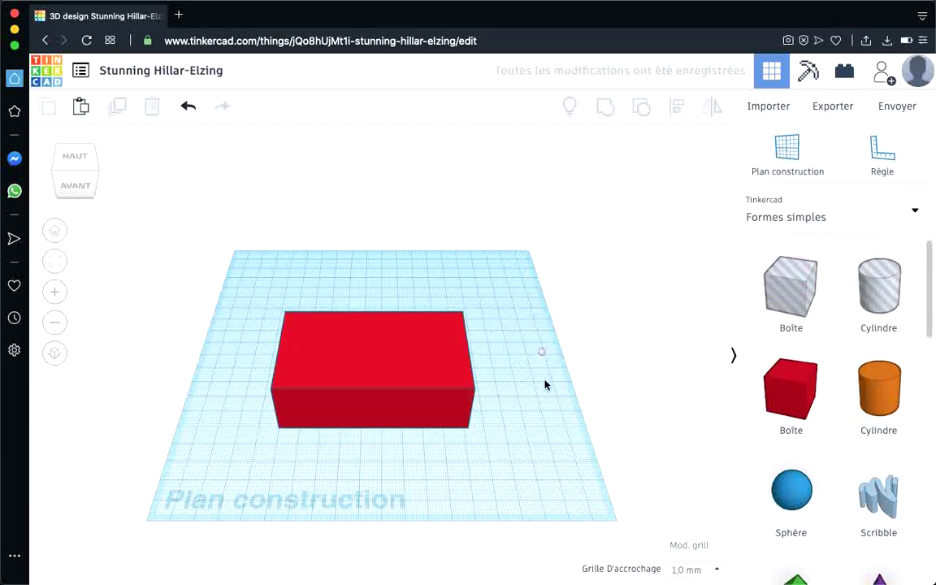
# Step: Copy the box, paste it, and move the copy about 115 mm to the left and 84 mm back
pyautogui.click(316, 366)
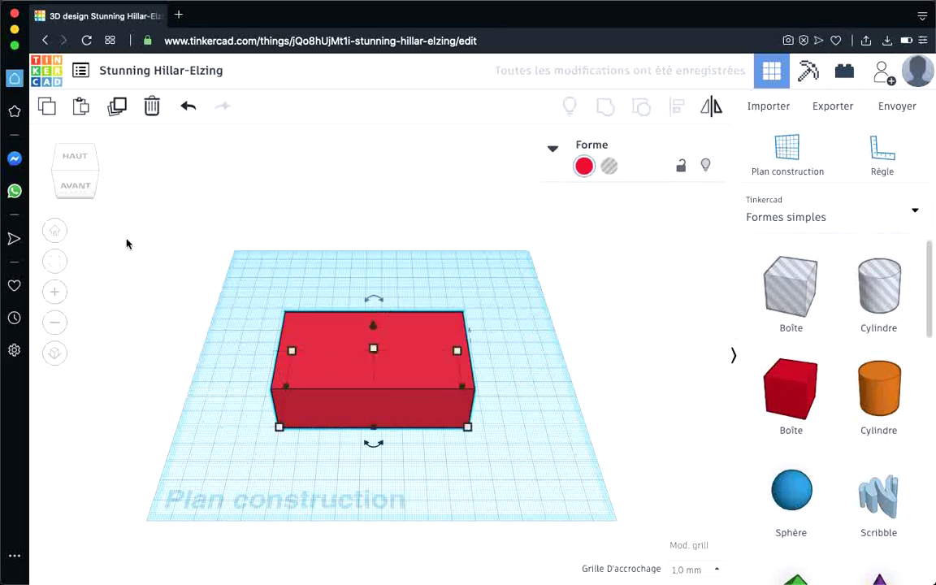
pyautogui.click(47, 108)
pyautogui.click(229, 250)
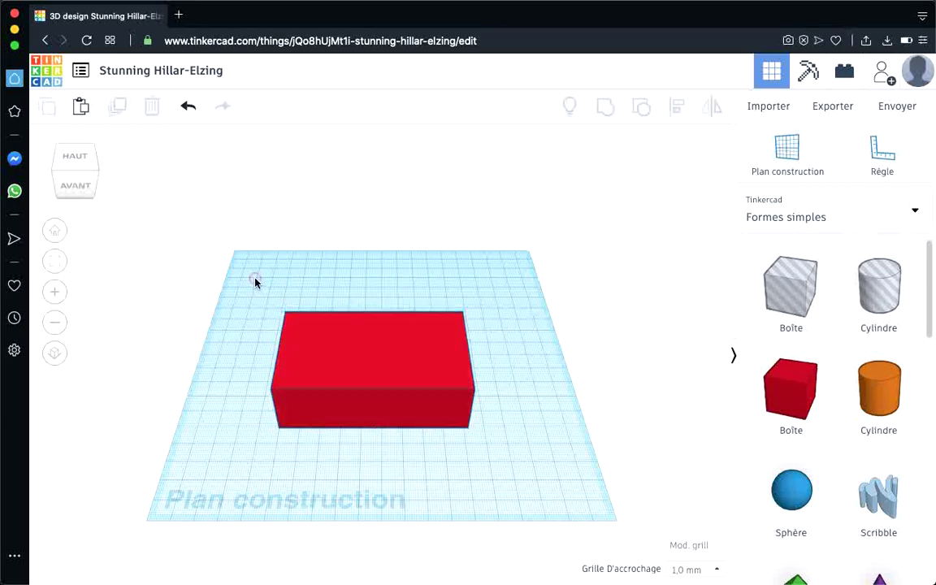
pyautogui.click(81, 106)
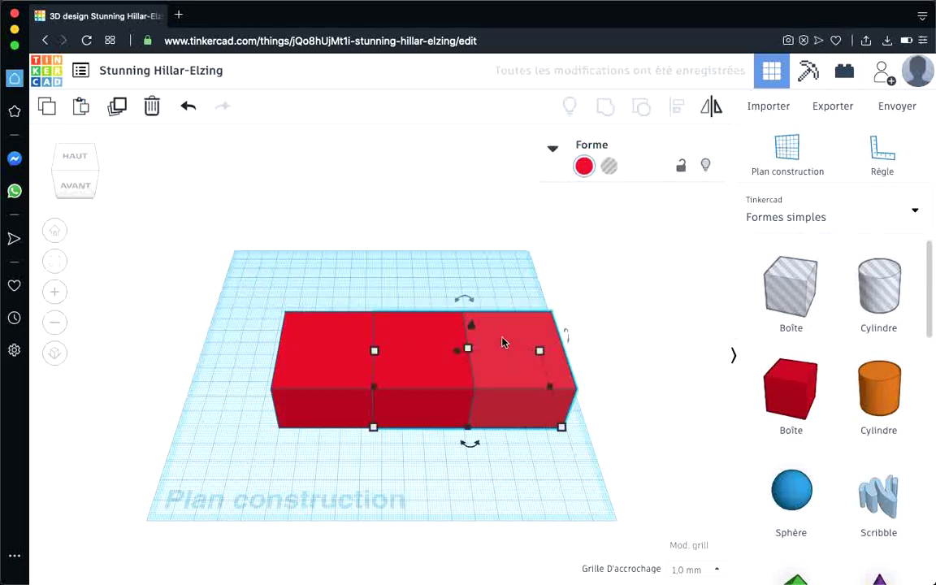
pyautogui.moveTo(502, 337); pyautogui.dragTo(278, 257)
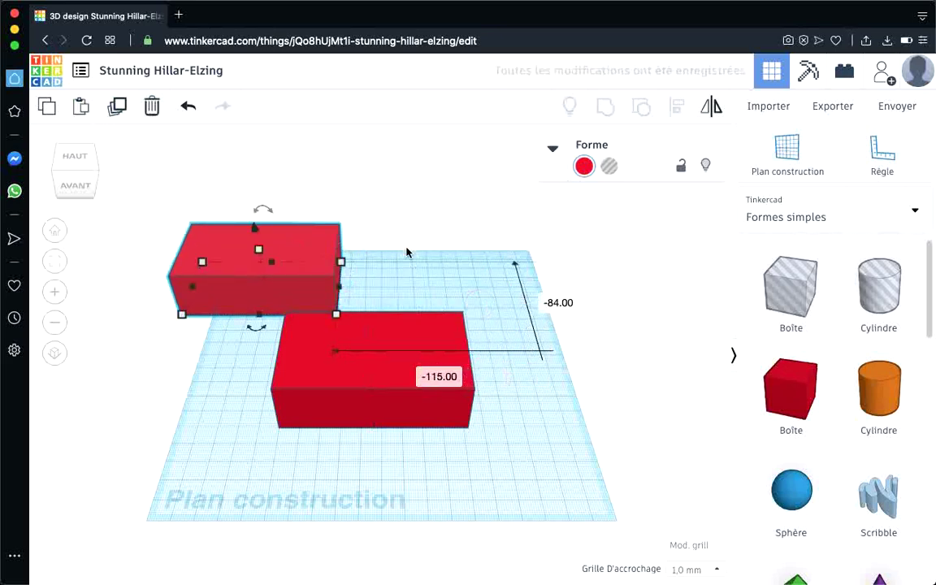
# Step: Paste a second copy of the box and move it about 94 mm to the right of where it was pasted
pyautogui.click(82, 109)
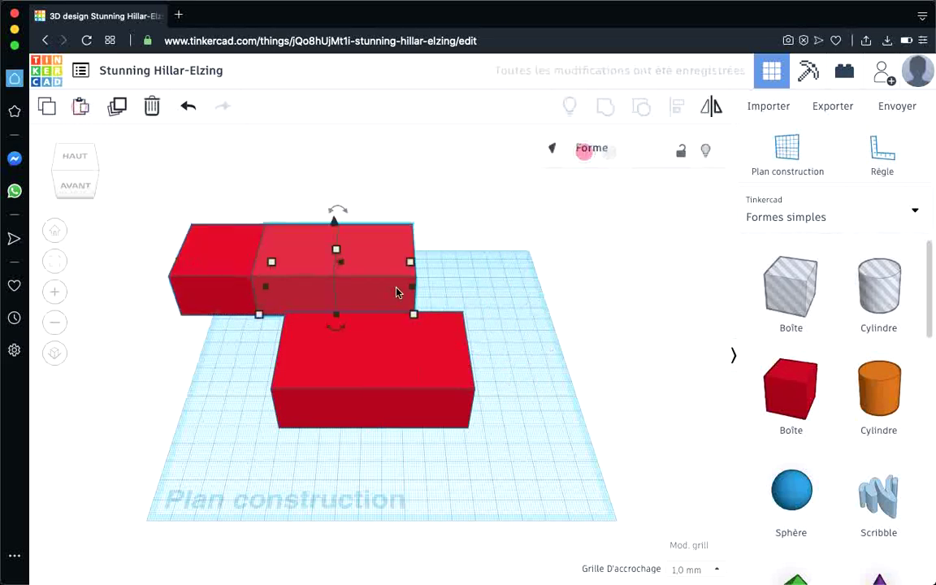
pyautogui.moveTo(387, 268); pyautogui.dragTo(546, 267)
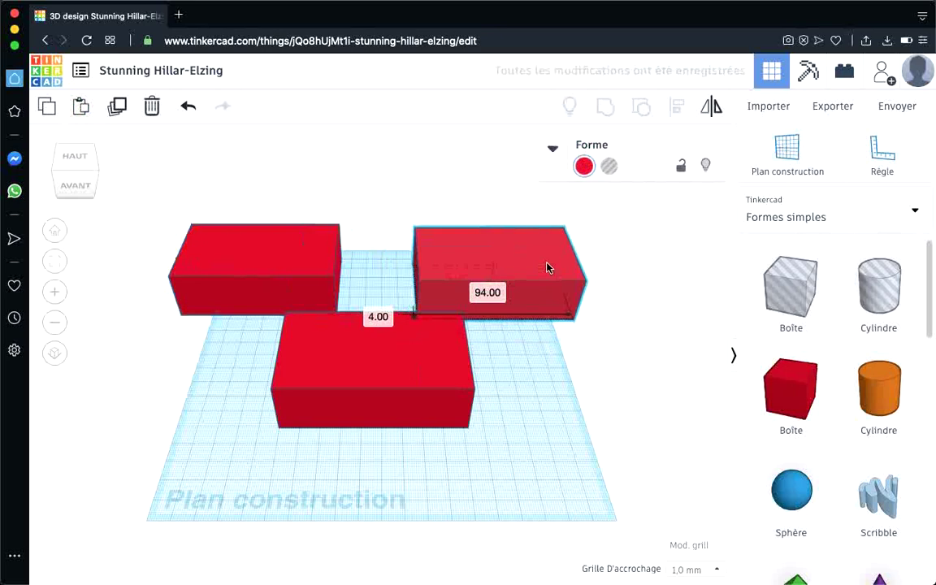
pyautogui.click(551, 403)
# Step: Delete both pasted copies, leaving only the original box on the workplane
pyautogui.click(489, 263)
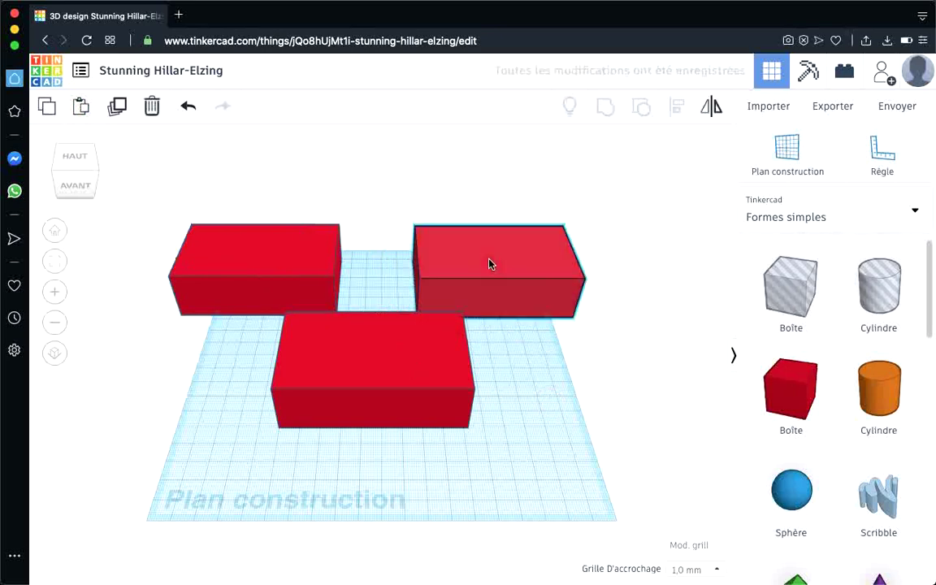
pyautogui.click(152, 108)
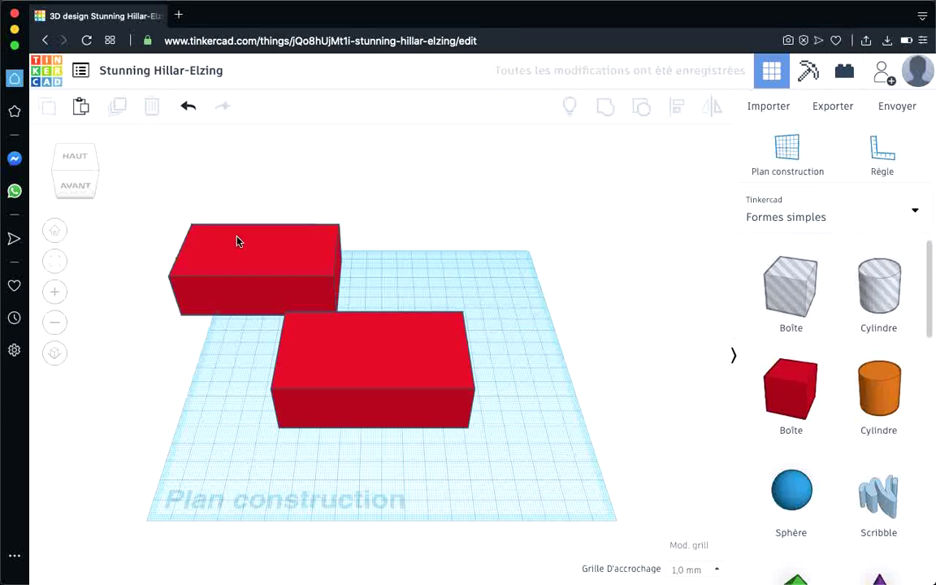
pyautogui.click(236, 241)
pyautogui.click(152, 107)
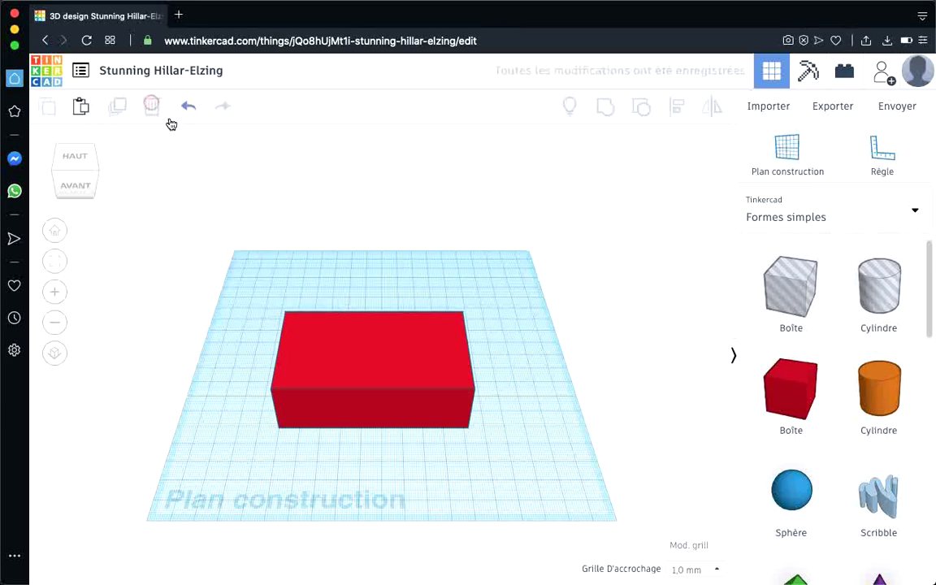
# Step: Duplicate the box, shift the duplicate about 16 mm left and 46 mm back, and repeat the duplication twice with the same offset
pyautogui.click(297, 329)
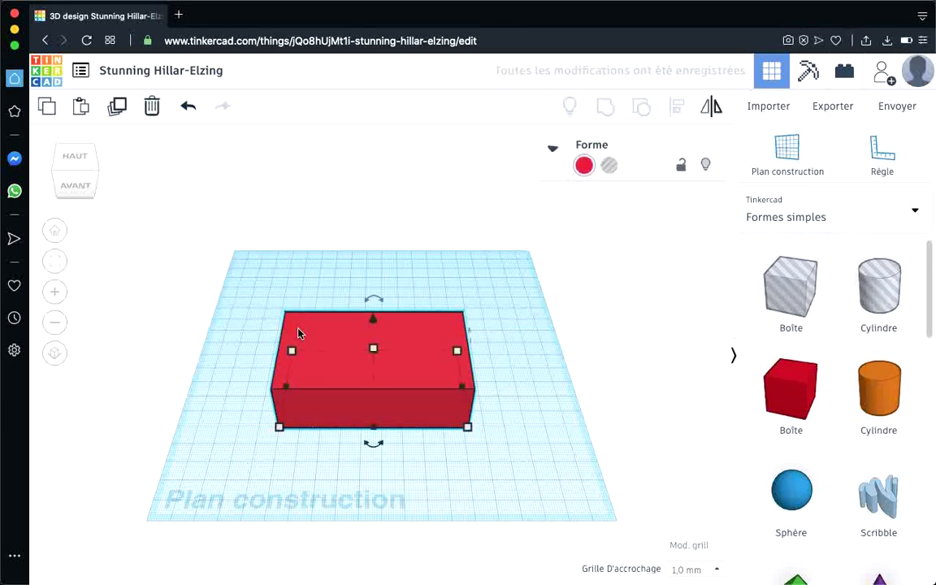
pyautogui.click(118, 110)
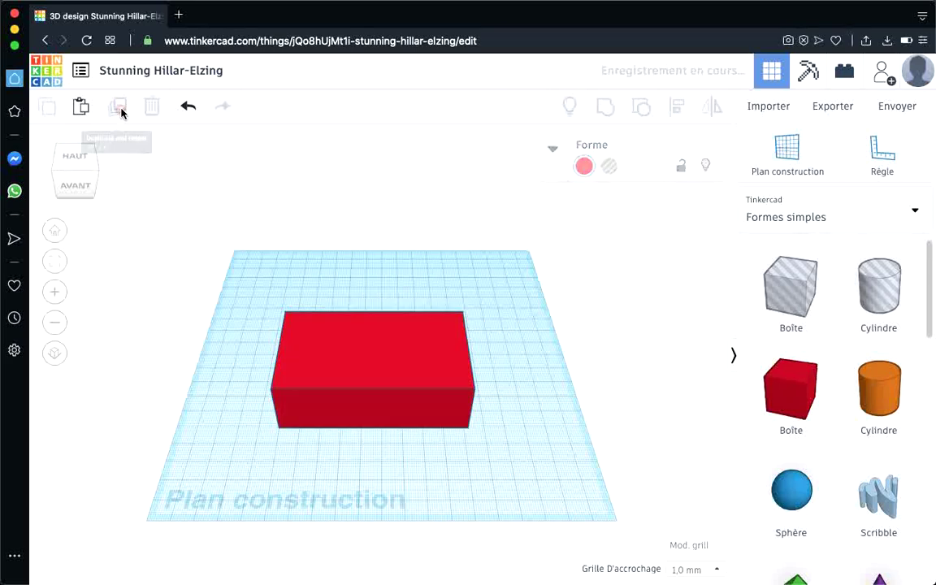
pyautogui.moveTo(363, 339); pyautogui.dragTo(335, 284)
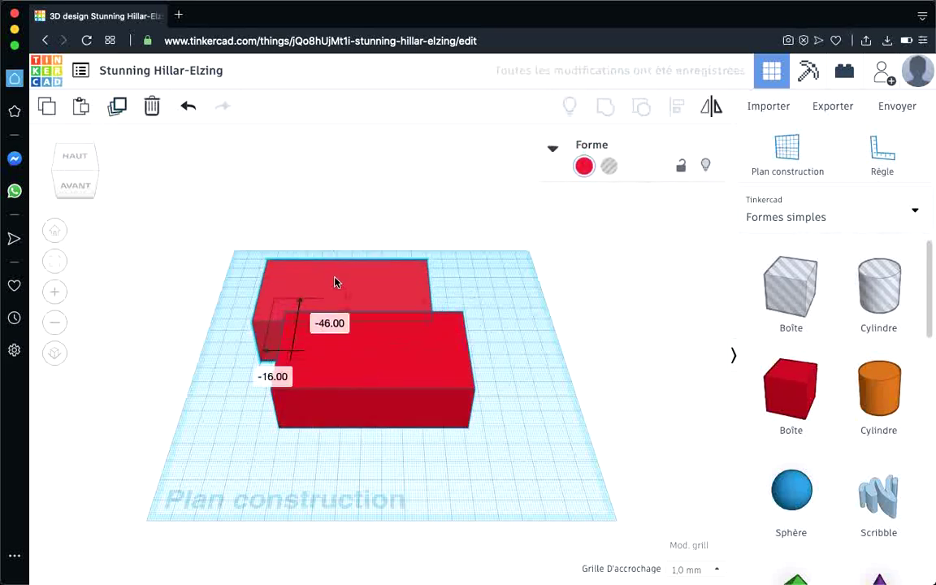
pyautogui.click(119, 108)
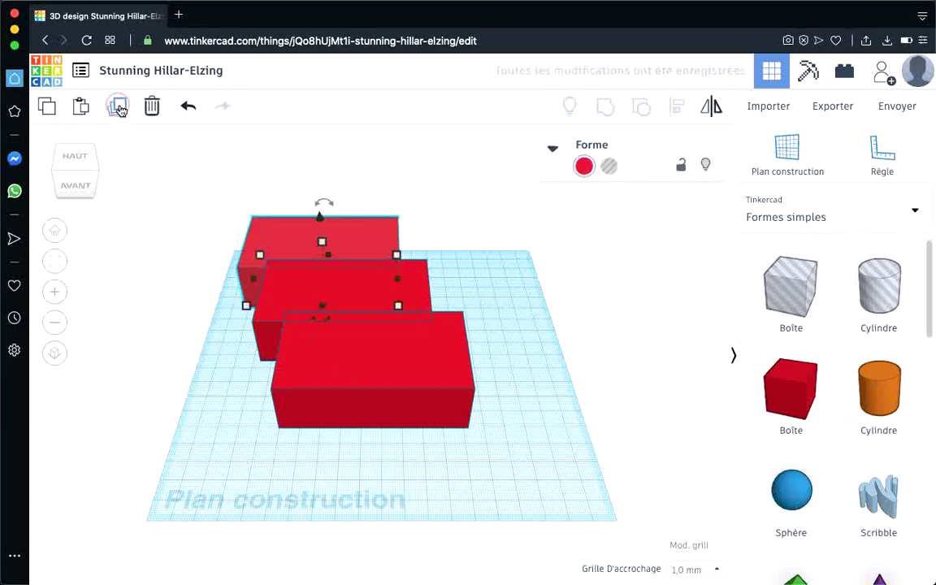
pyautogui.click(118, 106)
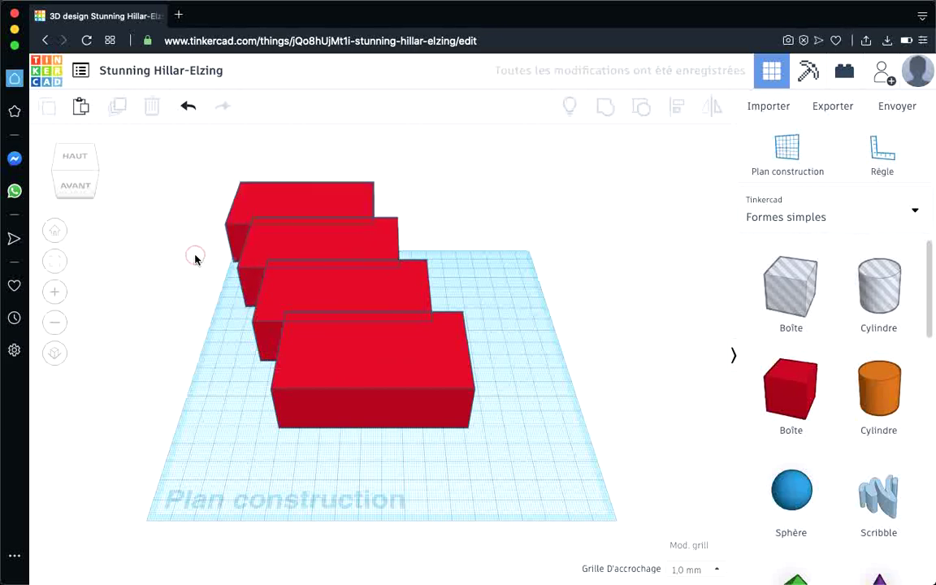
# Step: Move the rearmost duplicate about 135 mm to the right, and undo the last four actions
pyautogui.moveTo(309, 191); pyautogui.dragTo(512, 206)
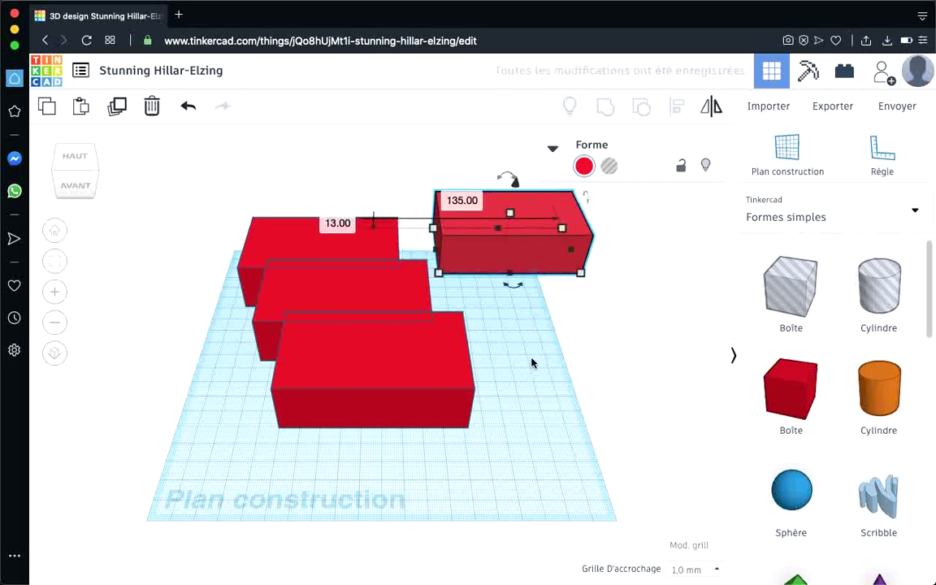
pyautogui.click(531, 362)
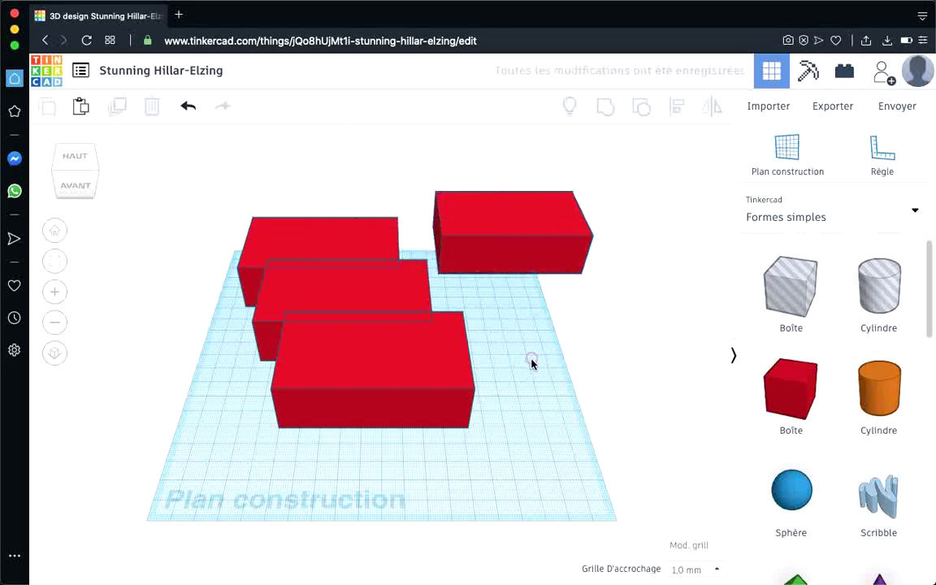
pyautogui.click(190, 113)
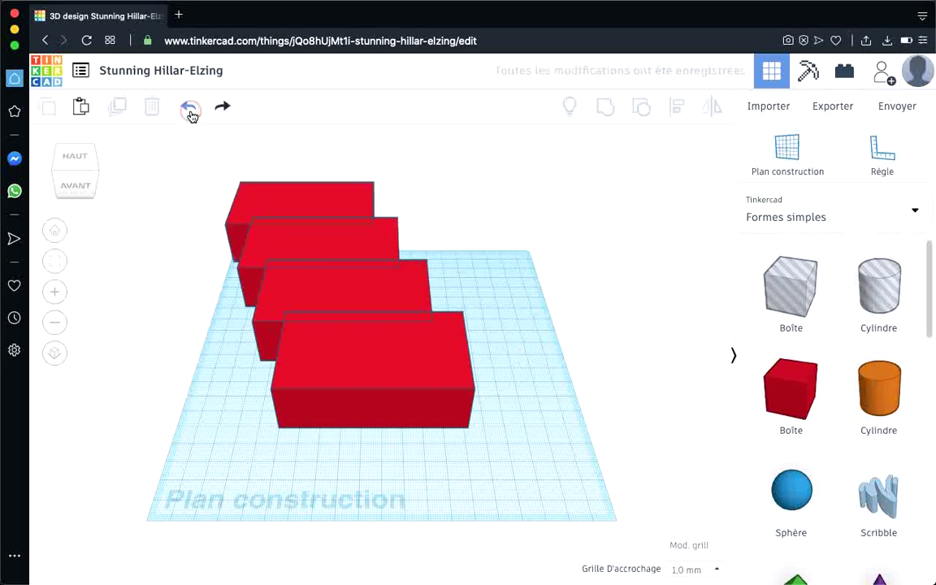
pyautogui.click(189, 113)
pyautogui.click(190, 113)
pyautogui.click(189, 113)
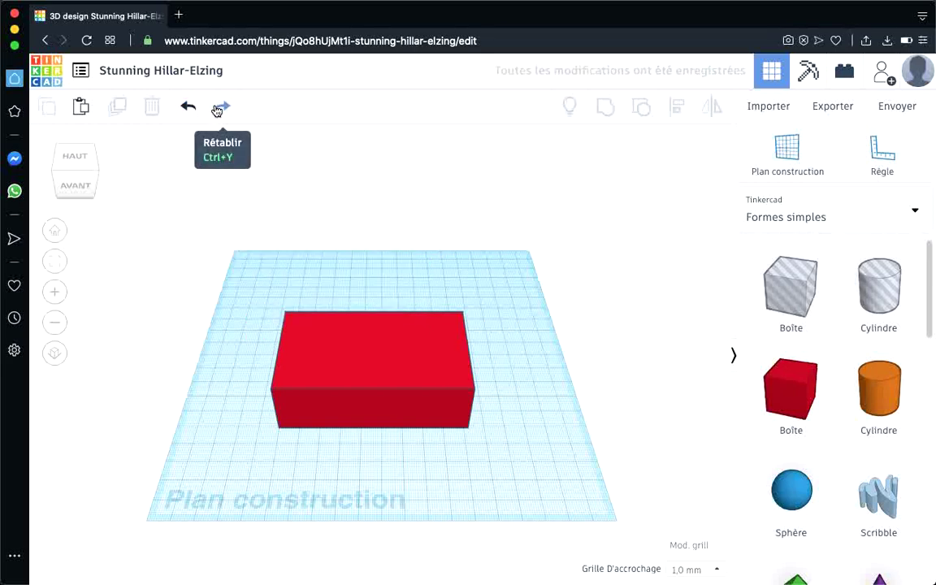
# Step: Redo the last undone action and delete the duplicate behind the original box
pyautogui.click(219, 109)
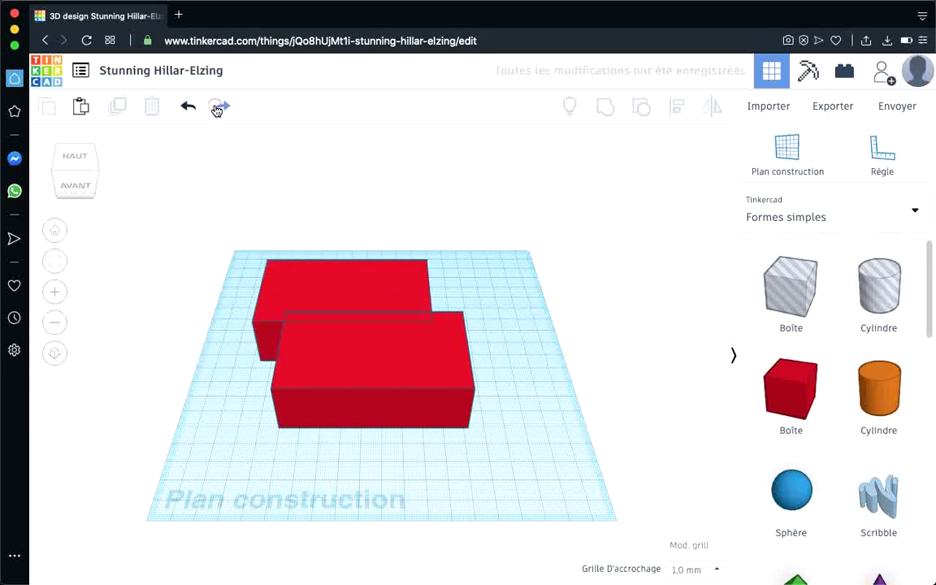
pyautogui.click(281, 291)
pyautogui.click(152, 106)
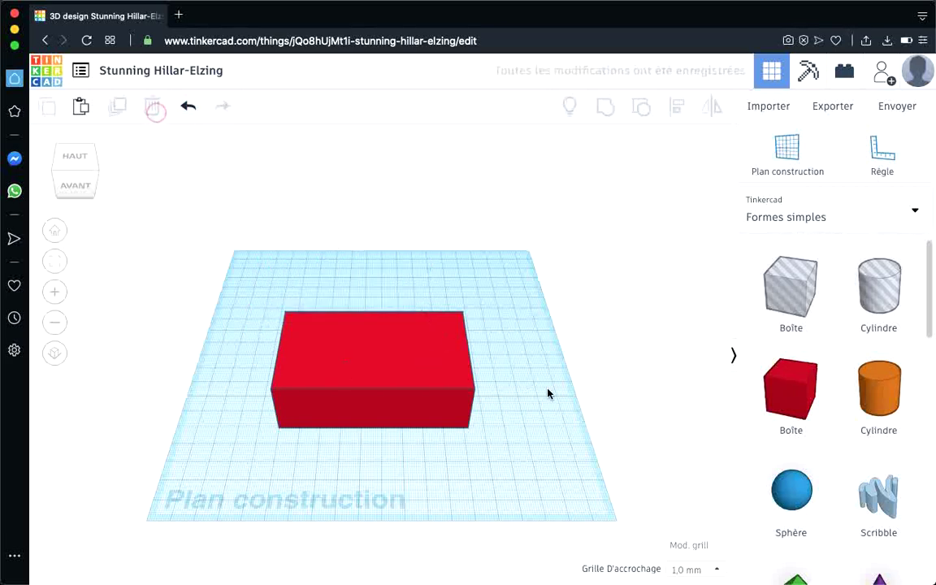